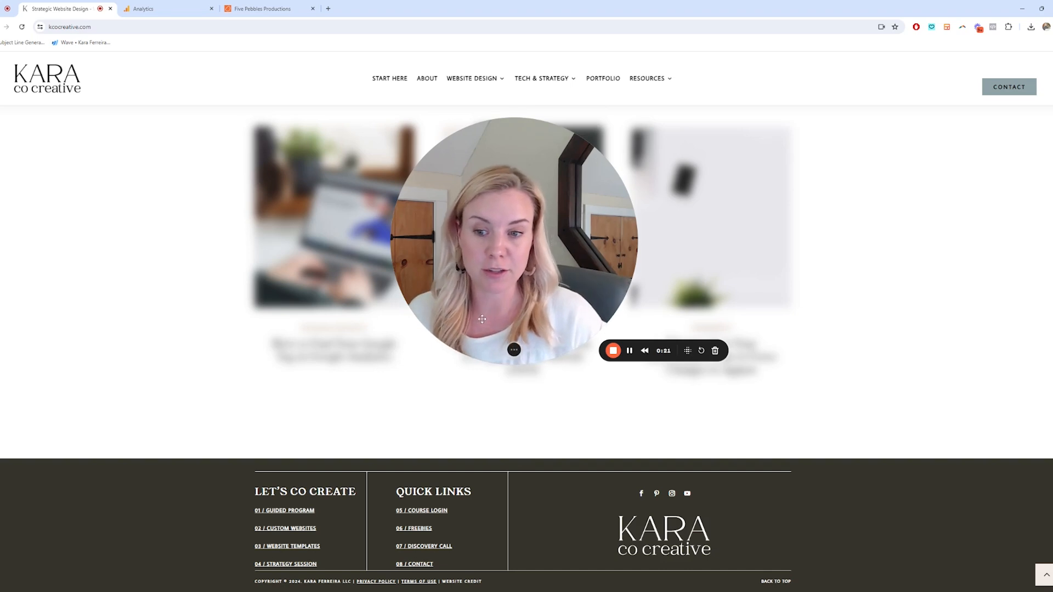
Switch to Google Analytics and start setting up a new account from the welcome page.
{"action": "left_click", "coordinate": [510, 355]}
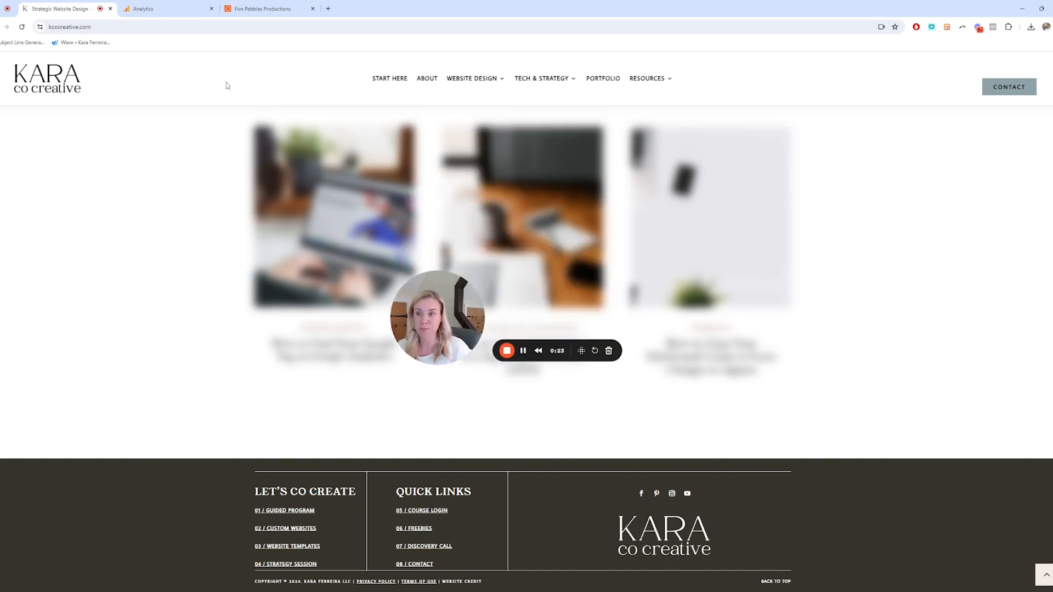
{"action": "left_click", "coordinate": [179, 12]}
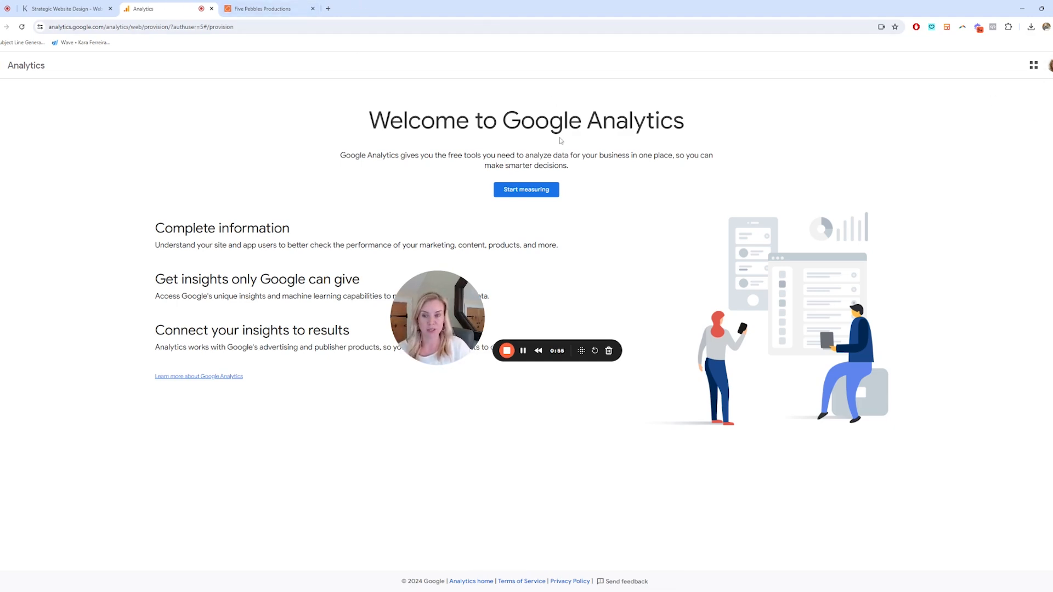
{"action": "left_click", "coordinate": [526, 189]}
{"action": "left_click_drag", "start_coordinate": [455, 286], "coordinate": [606, 175]}
Enter the business's LLC name as the account name, keep the default data sharing settings, and continue to property creation.
{"action": "left_click", "coordinate": [157, 247]}
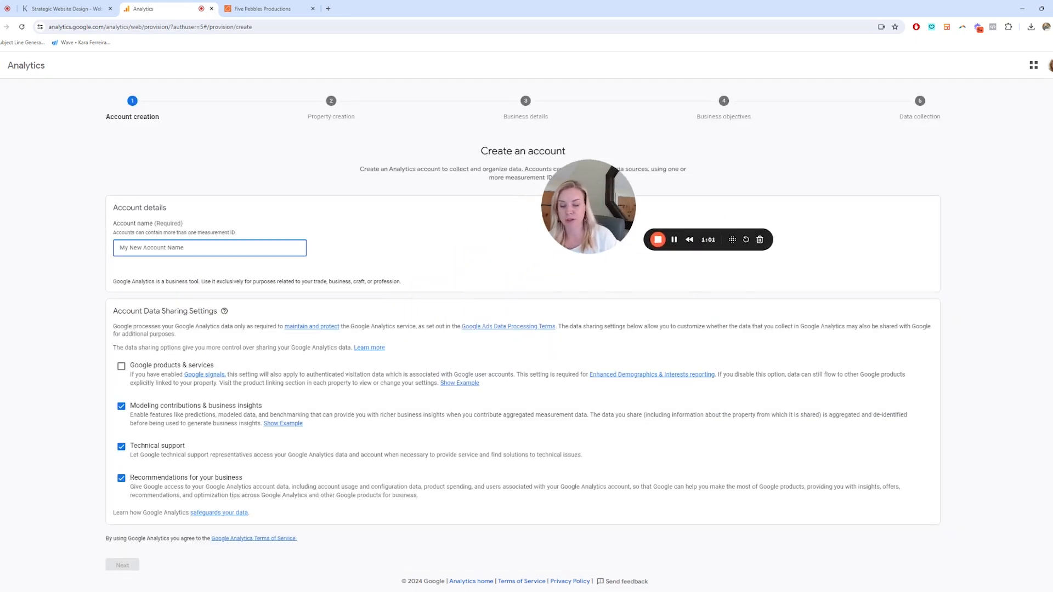
{"action": "type", "text": "Kara Fe"}
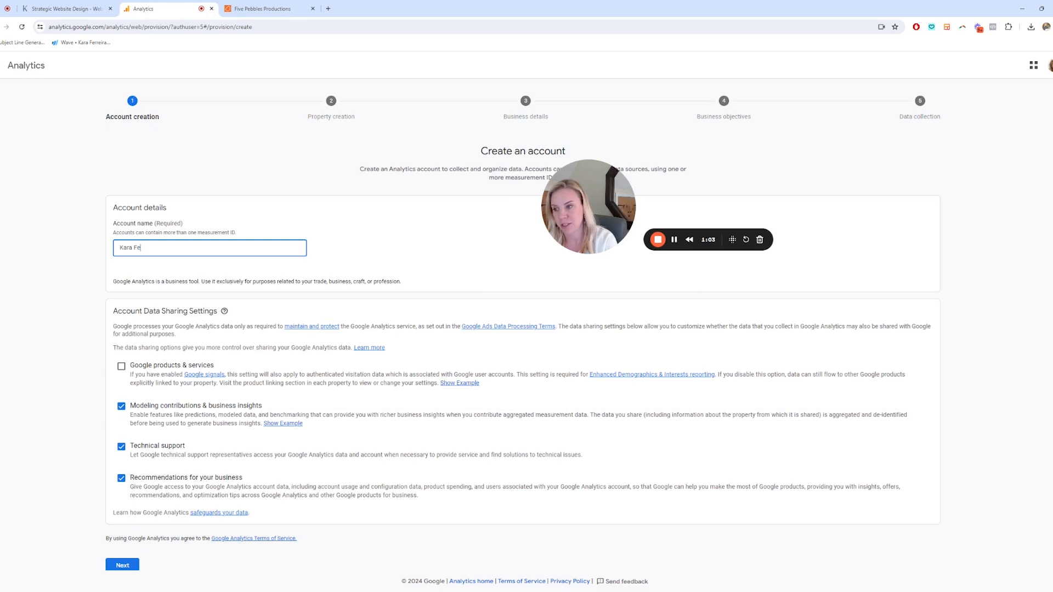
{"action": "type", "text": "r"}
{"action": "type", "text": "r"}
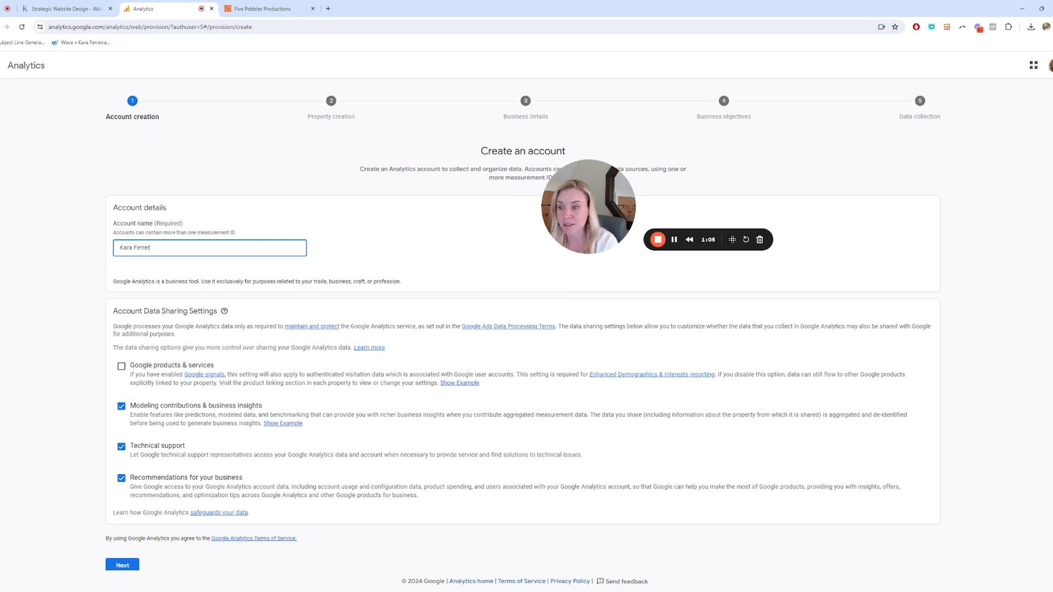
{"action": "key", "text": "BackSpace"}
{"action": "type", "text": "ira LLC"}
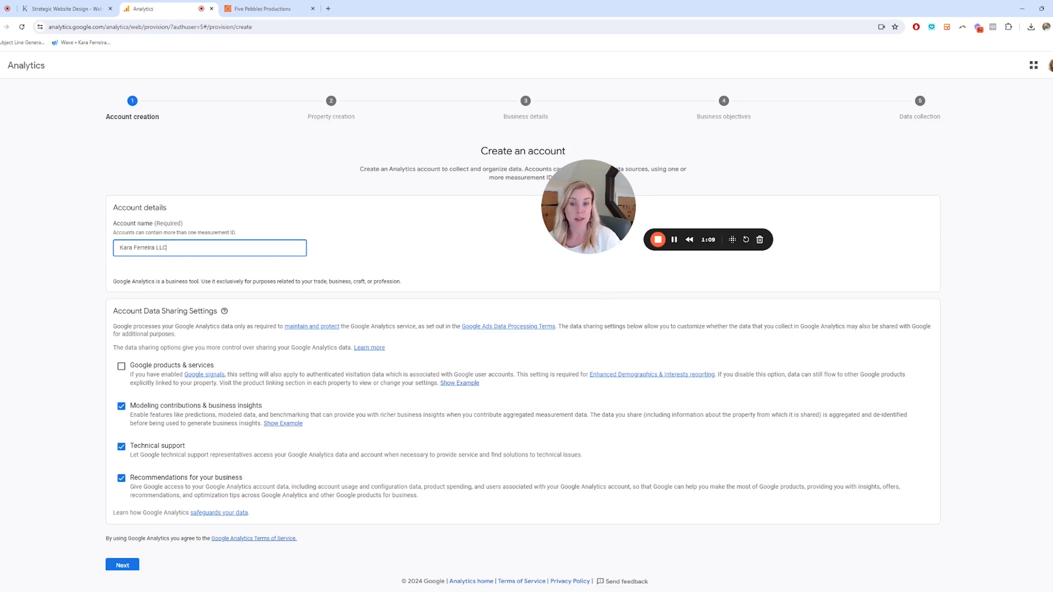
{"action": "scroll", "coordinate": [523, 324], "scroll_direction": "down", "scroll_amount": 1}
{"action": "left_click", "coordinate": [123, 547]}
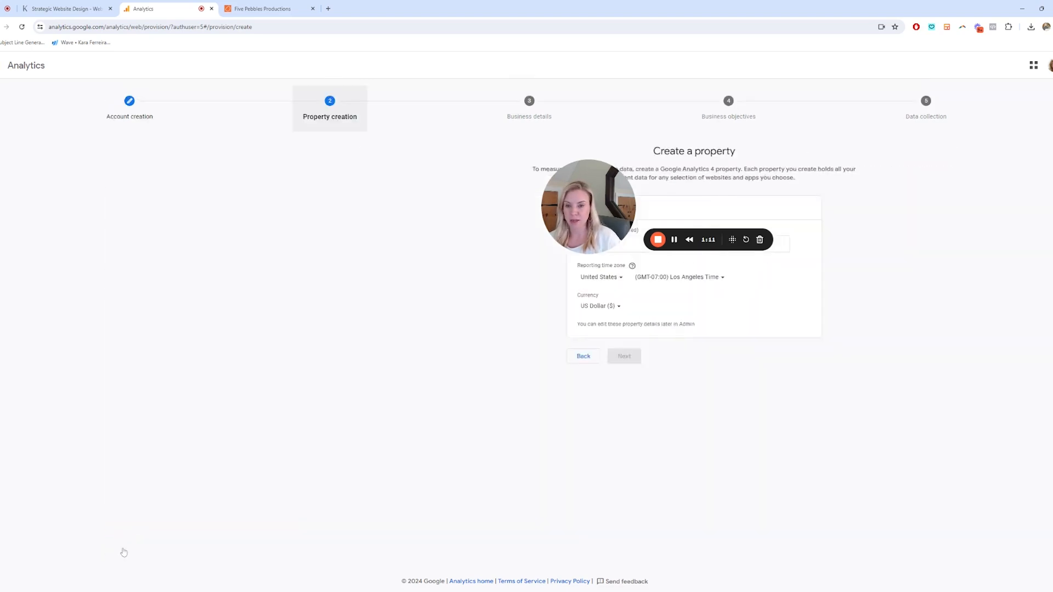
Enter the same business LLC name as the property name and continue with the default time zone and currency.
{"action": "left_click_drag", "start_coordinate": [553, 221], "coordinate": [157, 289]}
{"action": "left_click", "coordinate": [516, 244]}
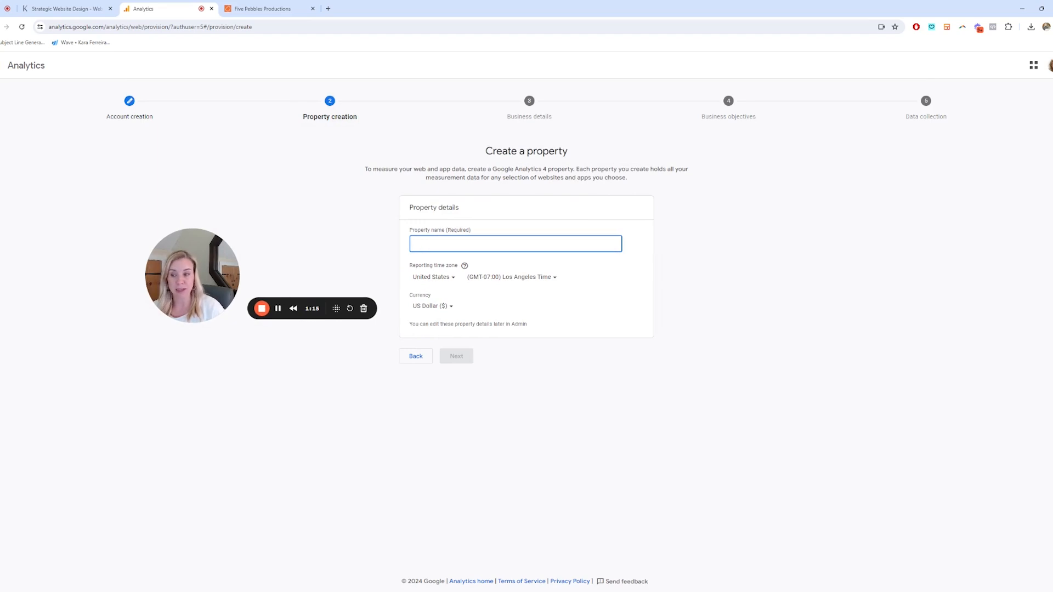
{"action": "type", "text": "Kara Ferreira LLC"}
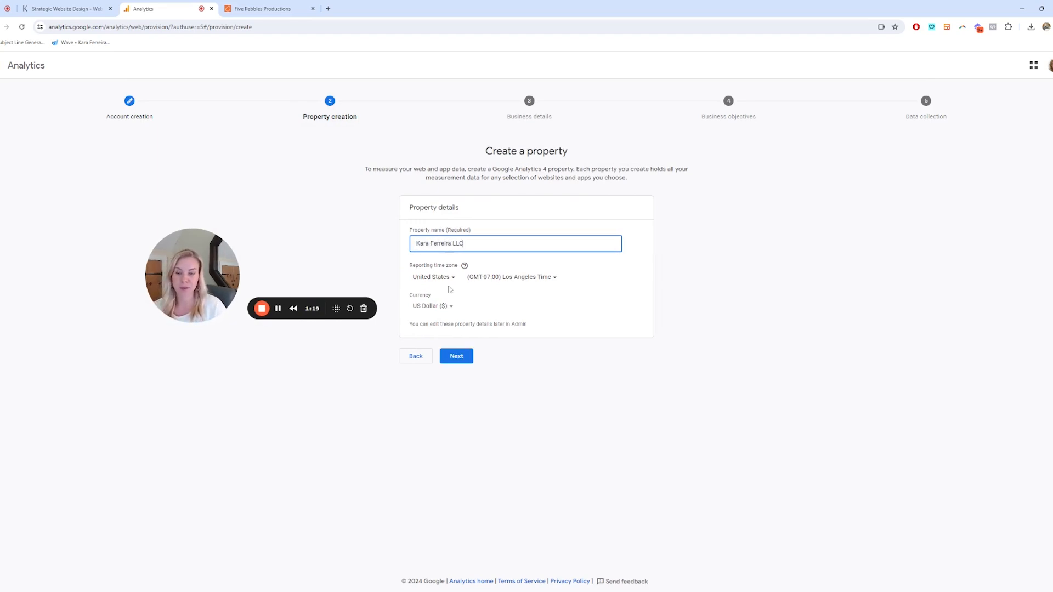
{"action": "left_click", "coordinate": [471, 361]}
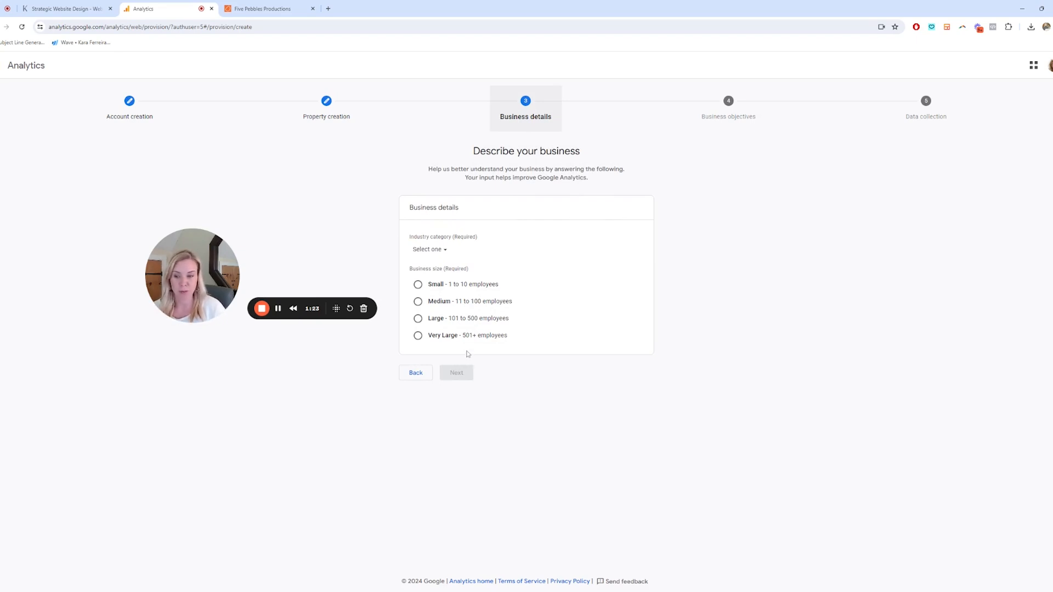
Describe the business as Beauty & Fitness with size Small (1 to 10 employees) and continue to the objectives.
{"action": "left_click", "coordinate": [438, 252]}
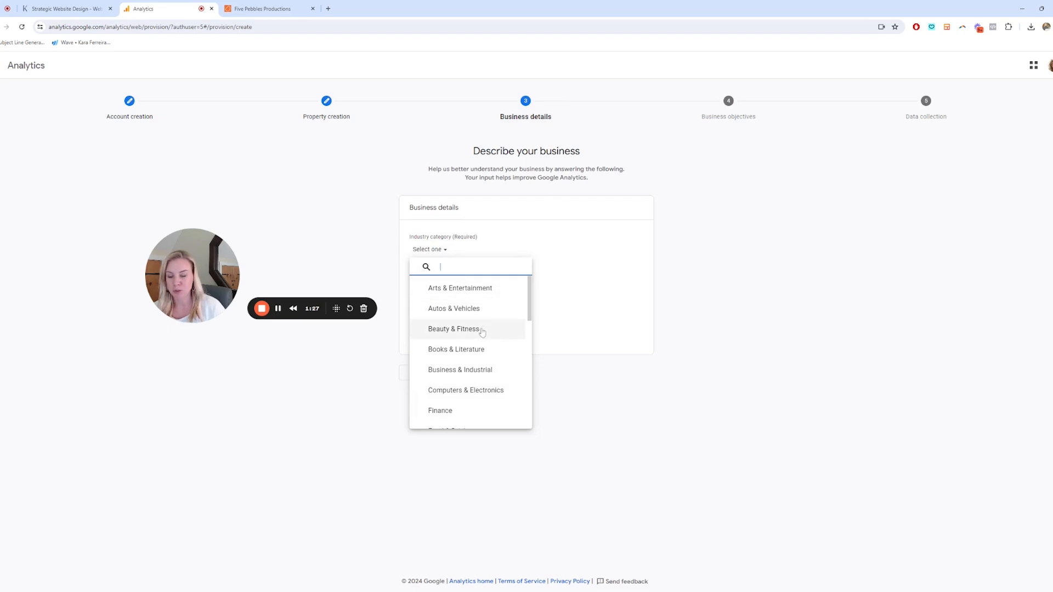
{"action": "left_click", "coordinate": [481, 331]}
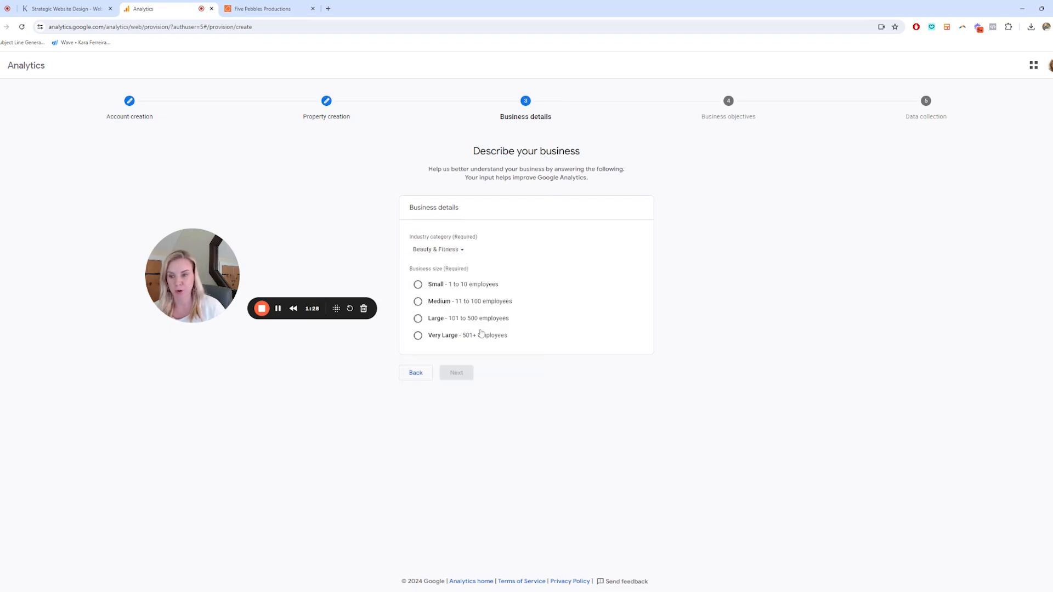
{"action": "left_click", "coordinate": [484, 285]}
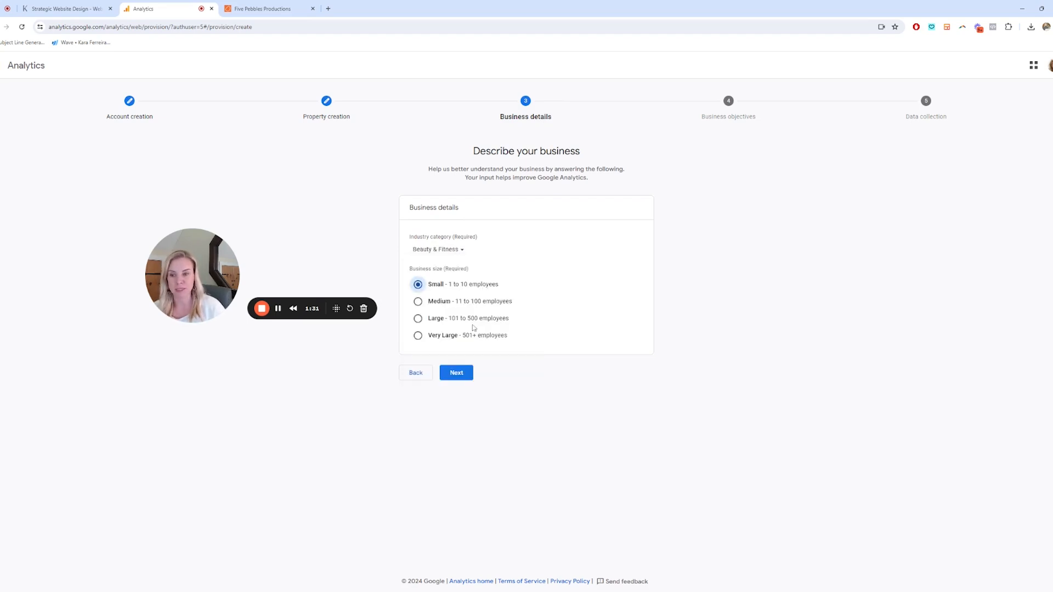
{"action": "left_click", "coordinate": [457, 374]}
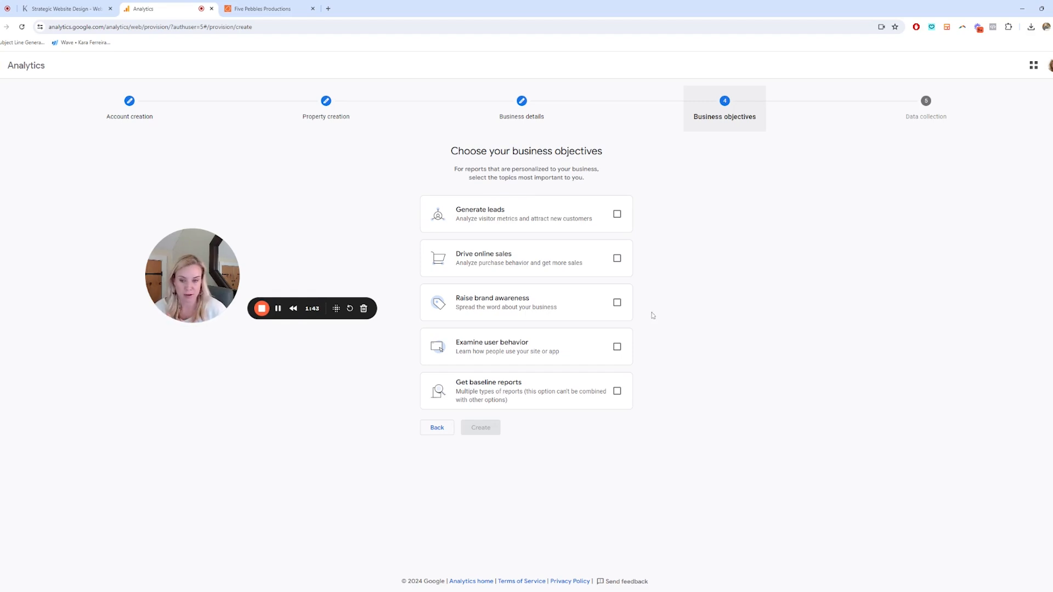
Choose the Generate leads objective and create the account and property, accepting the Terms of Service and Data Processing Terms.
{"action": "left_click", "coordinate": [617, 214]}
{"action": "left_click", "coordinate": [487, 430]}
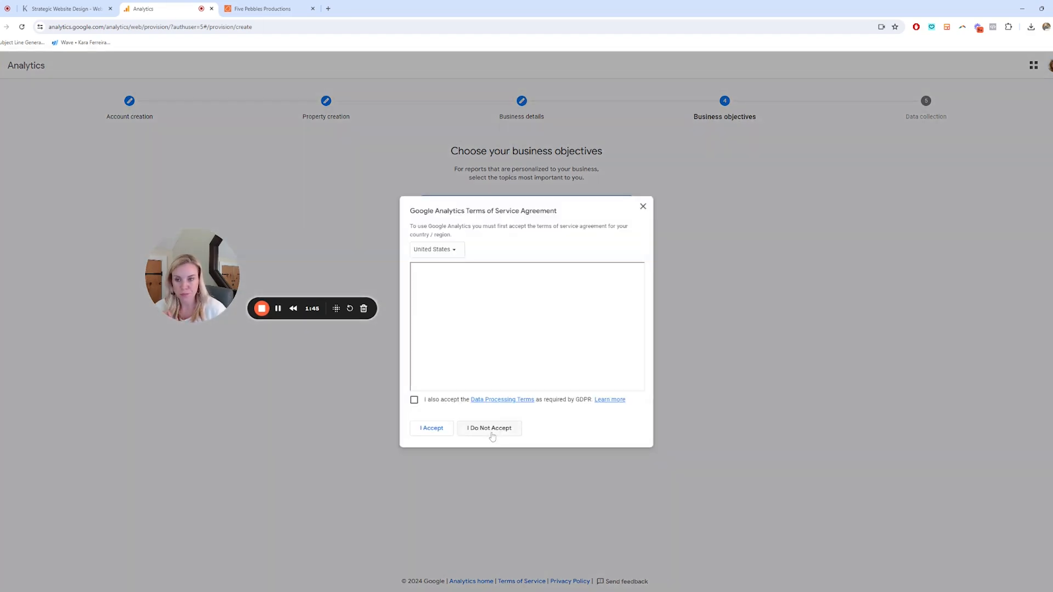
{"action": "left_click", "coordinate": [415, 400]}
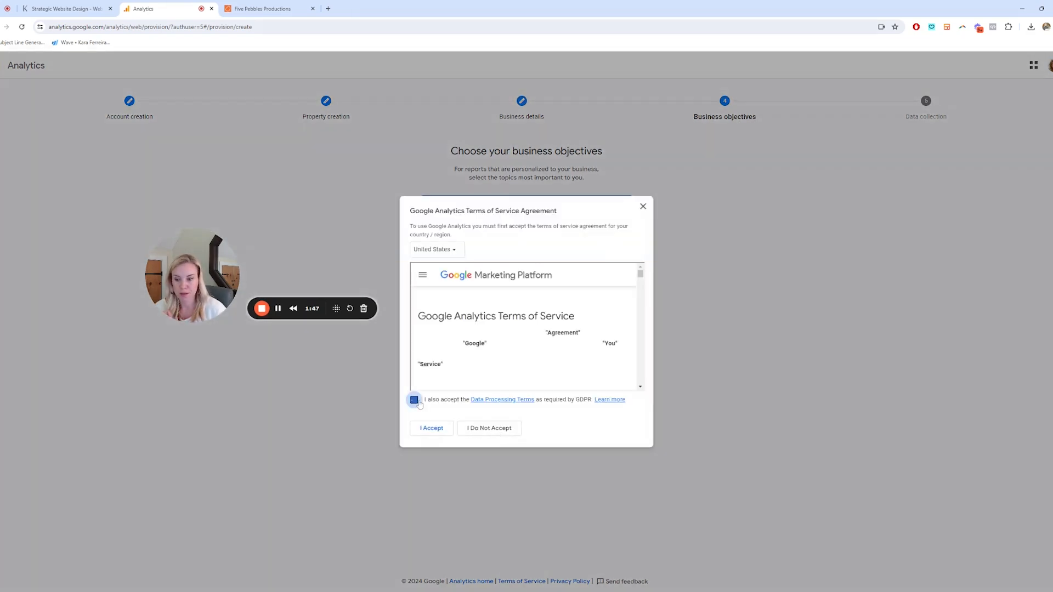
{"action": "left_click", "coordinate": [431, 431]}
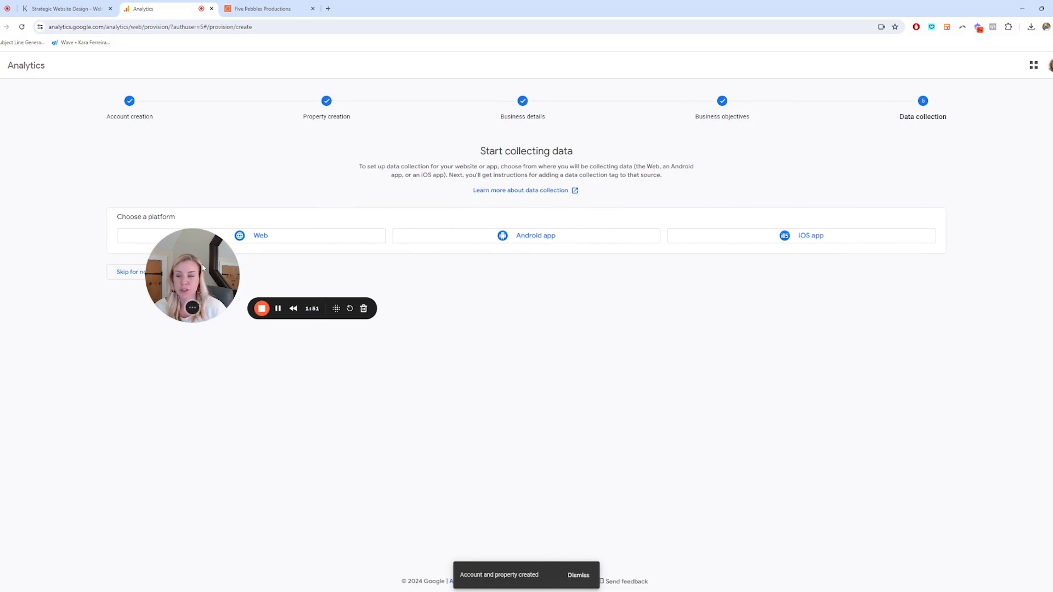
Choose Web as the data collection platform and enter the business's domain as the https website URL.
{"action": "left_click_drag", "start_coordinate": [194, 264], "coordinate": [730, 362]}
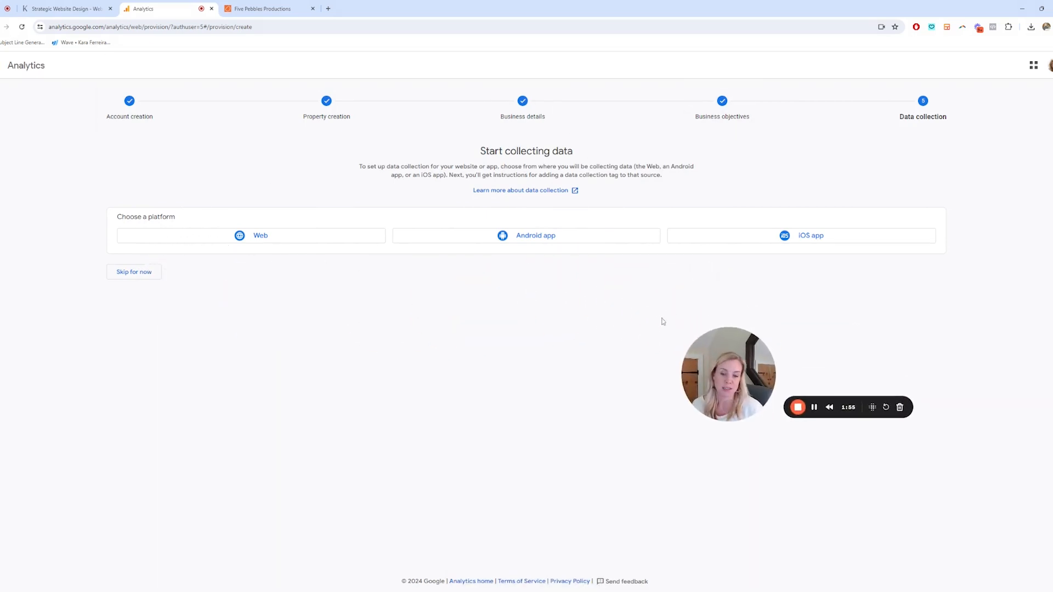
{"action": "left_click", "coordinate": [264, 244]}
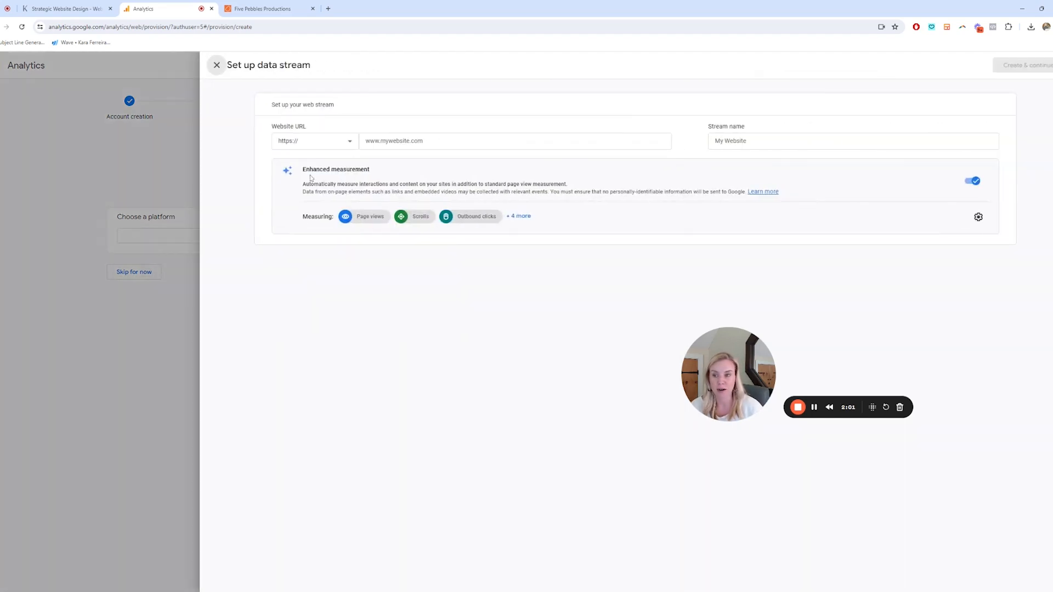
{"action": "left_click", "coordinate": [378, 142]}
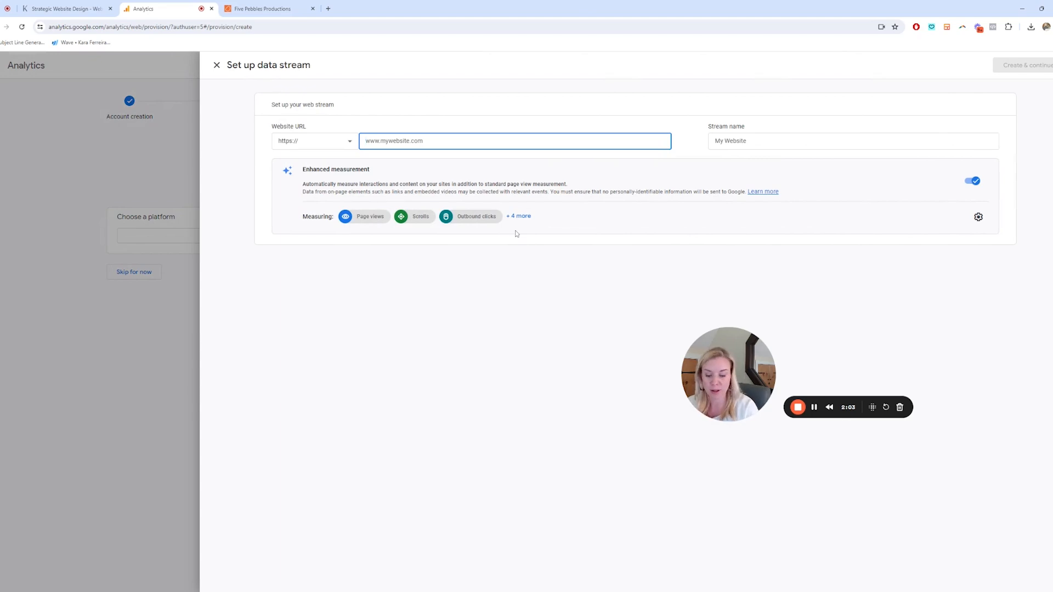
{"action": "type", "text": "karaferreira.com"}
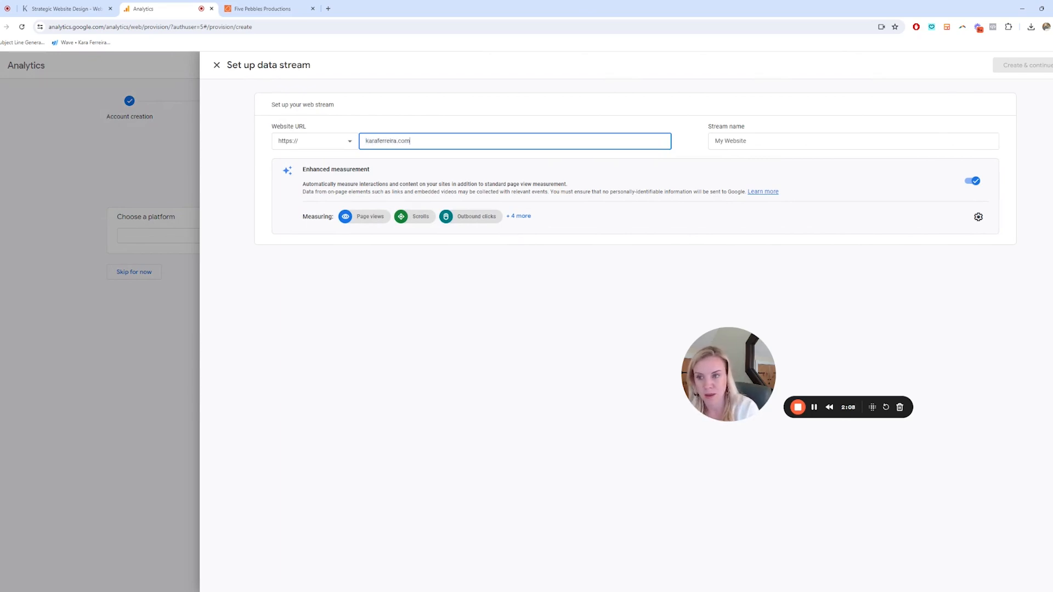
Name the stream with the website's domain and create the web data stream.
{"action": "key", "text": "Tab"}
{"action": "type", "text": "K"}
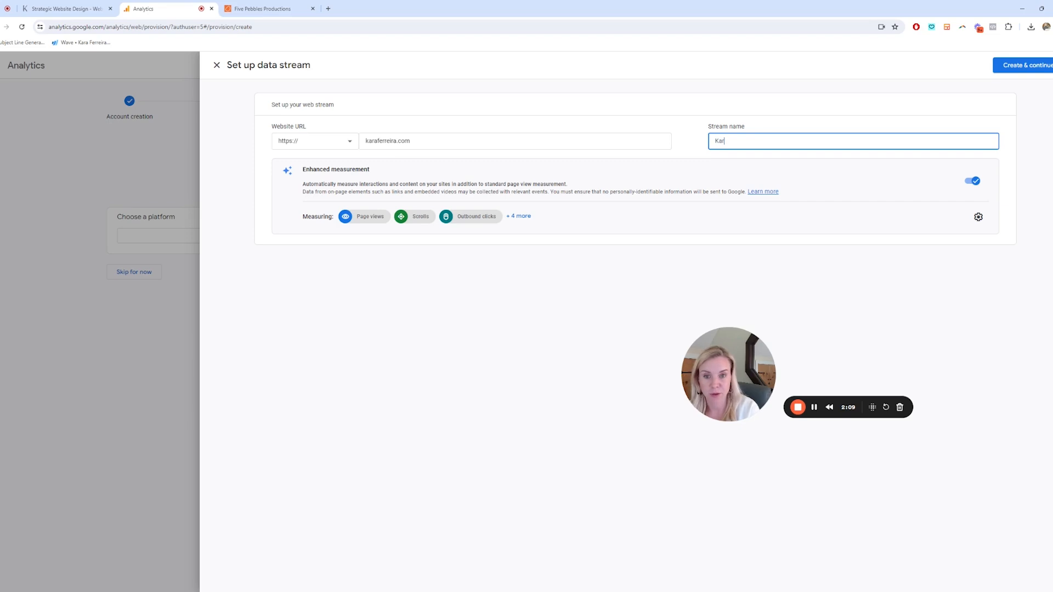
{"action": "type", "text": "a"}
{"action": "key", "text": "BackSpace"}
{"action": "key", "text": "BackSpace"}
{"action": "type", "text": "karaferreira.com"}
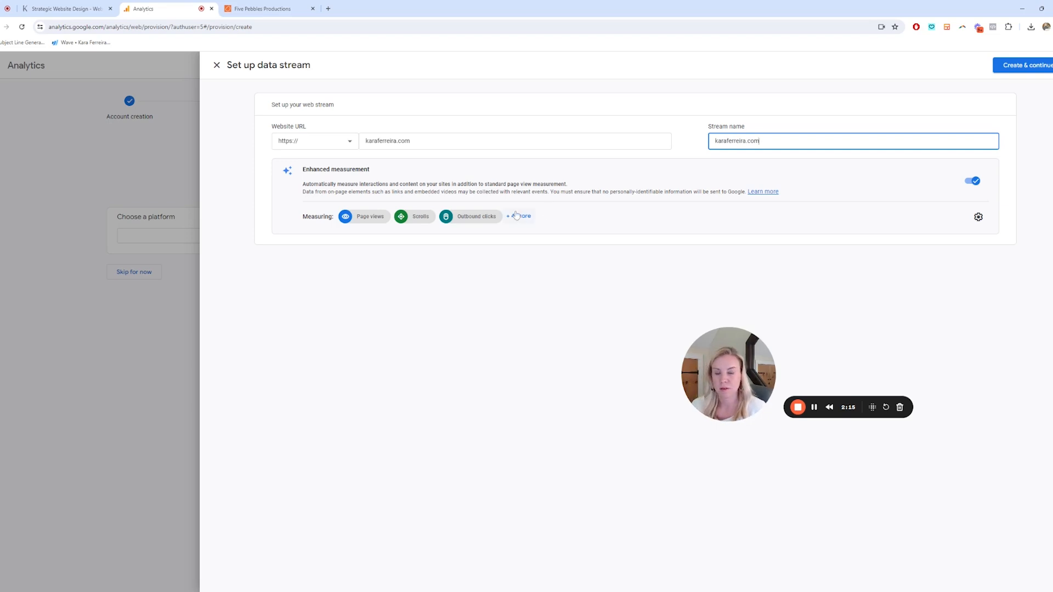
{"action": "left_click", "coordinate": [1035, 67]}
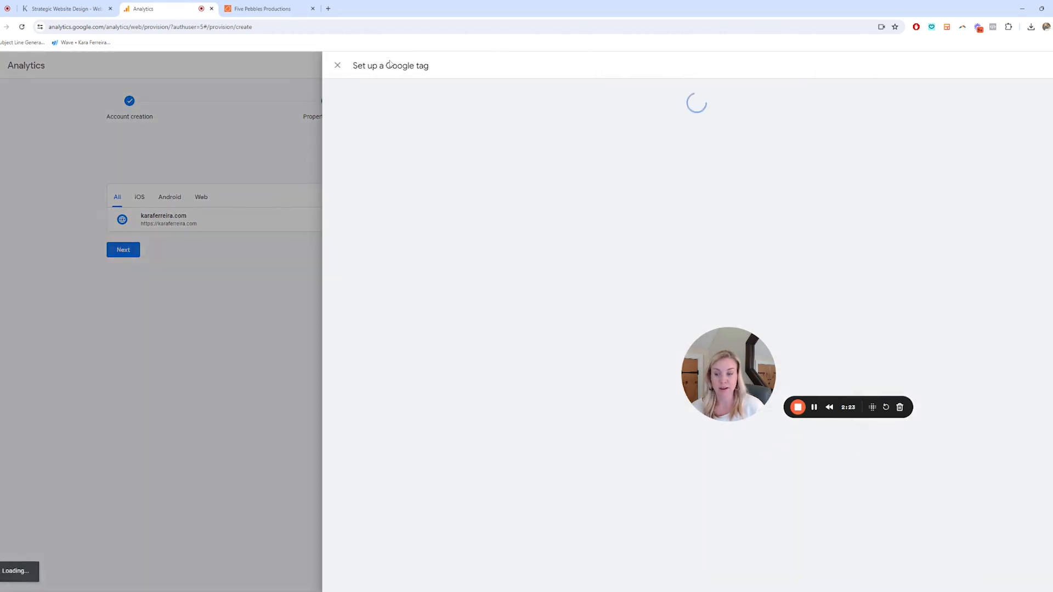
Highlight the measurement ID in the manual Google tag code and close the tag setup instructions.
{"action": "left_click_drag", "start_coordinate": [743, 352], "coordinate": [433, 286]}
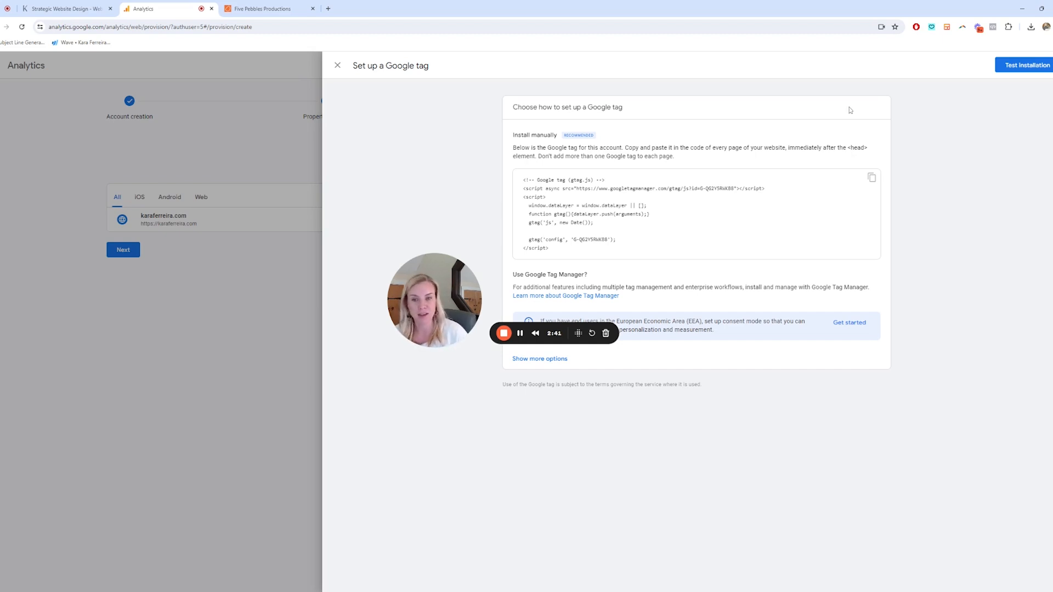
{"action": "left_click_drag", "start_coordinate": [608, 243], "coordinate": [573, 241]}
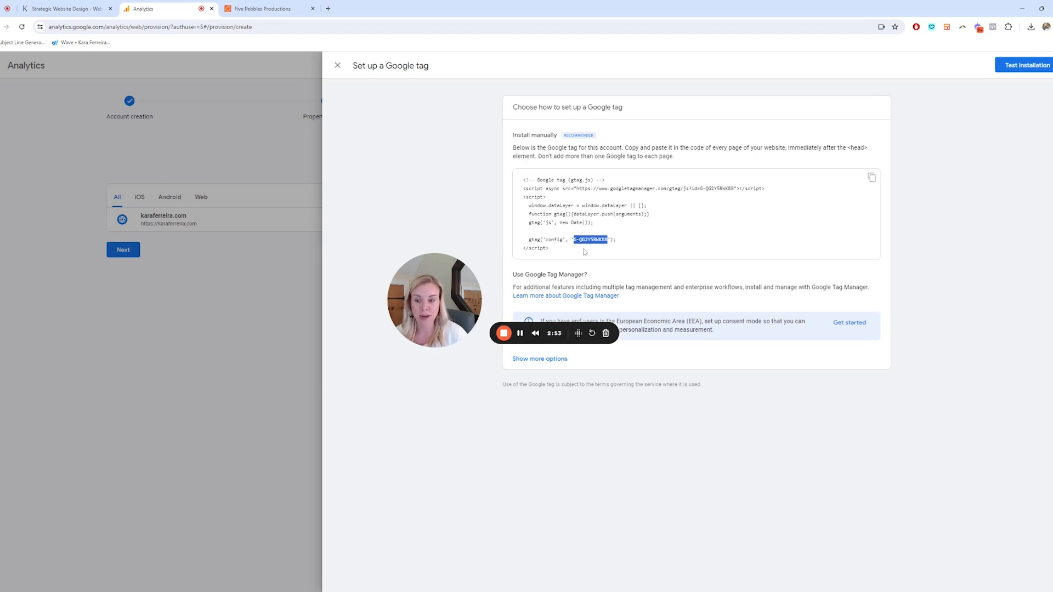
{"action": "left_click", "coordinate": [337, 66]}
Open the new web stream's details and copy its Measurement ID.
{"action": "left_click", "coordinate": [550, 220]}
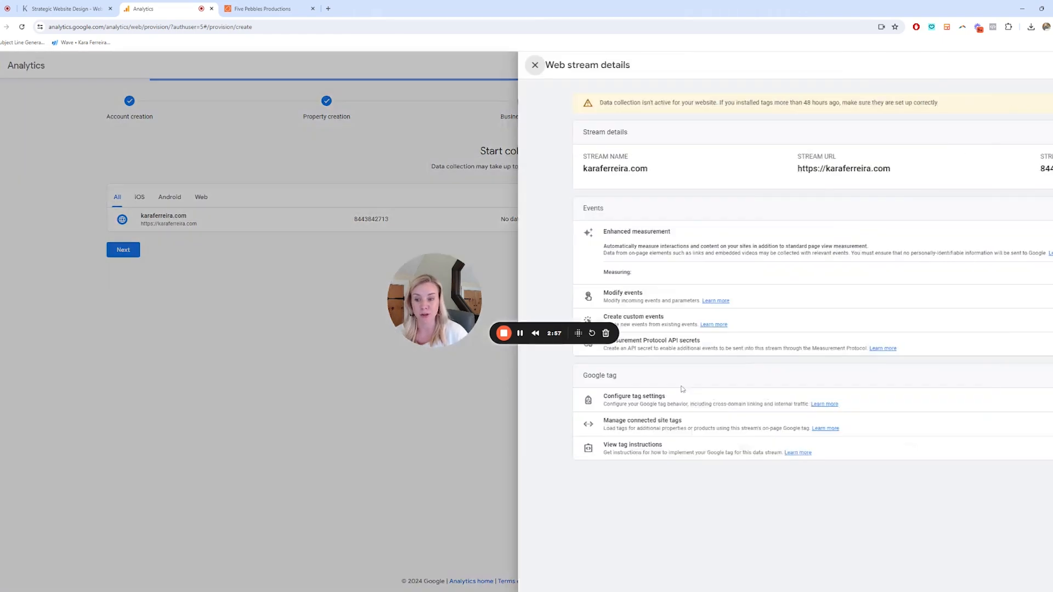
{"action": "left_click_drag", "start_coordinate": [434, 287], "coordinate": [613, 234]}
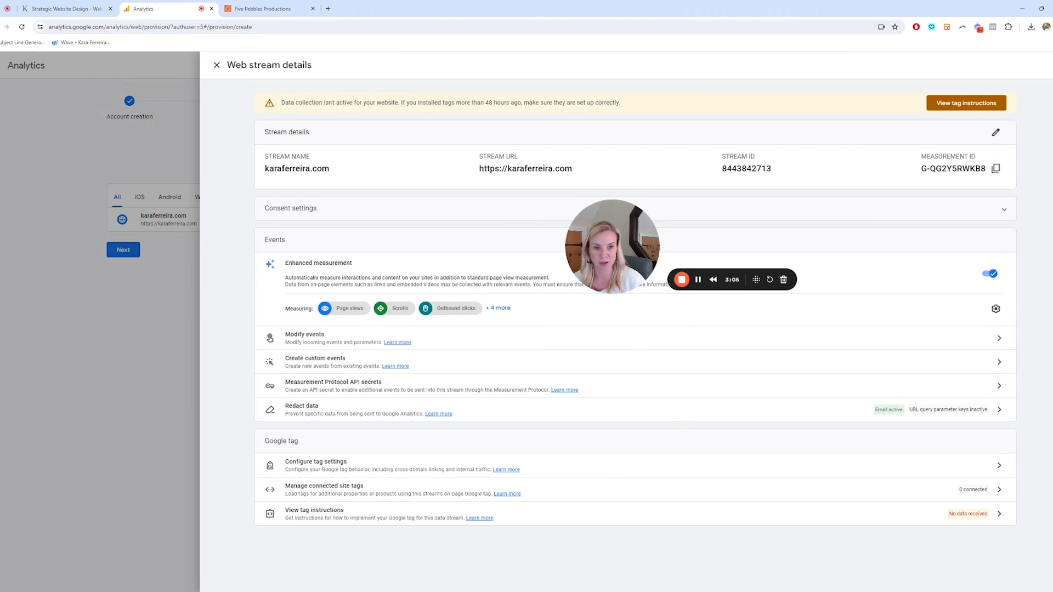
{"action": "left_click", "coordinate": [997, 172]}
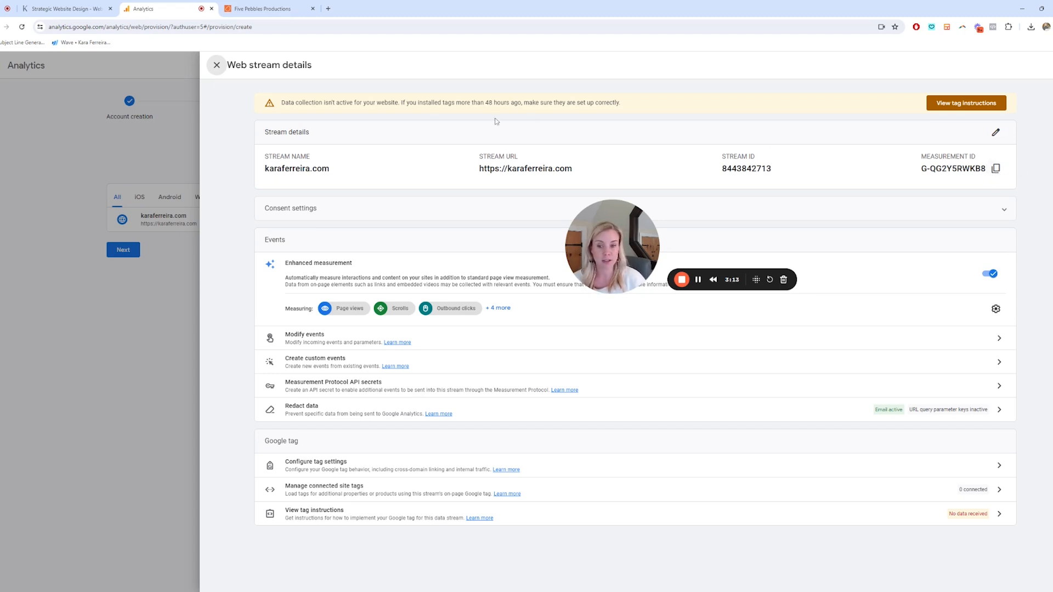
Close and reopen the web stream's details, and copy the Measurement ID once more.
{"action": "left_click", "coordinate": [217, 65]}
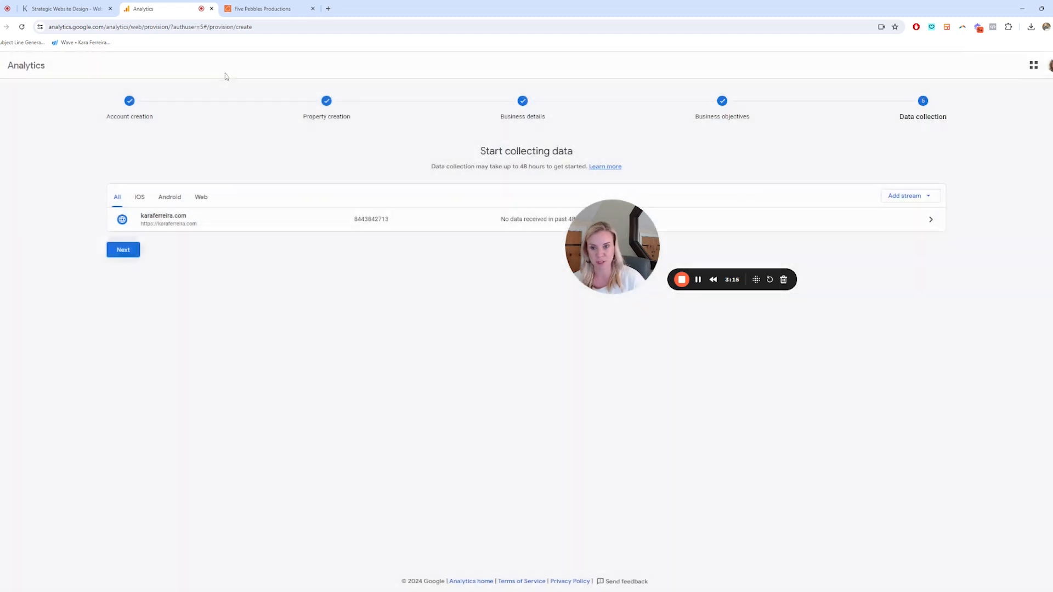
{"action": "left_click_drag", "start_coordinate": [610, 277], "coordinate": [821, 361]}
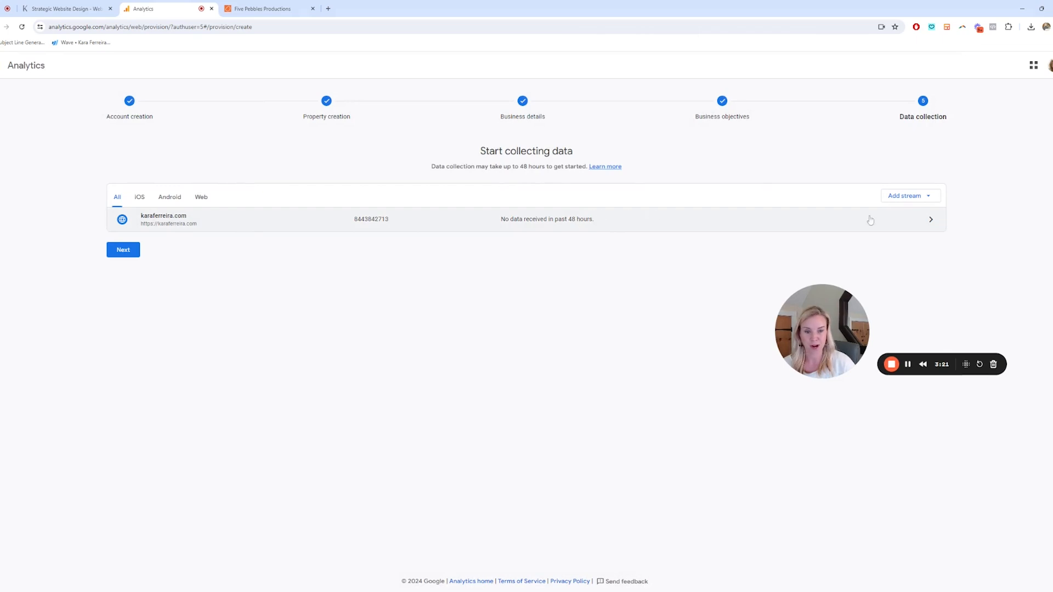
{"action": "left_click", "coordinate": [935, 227]}
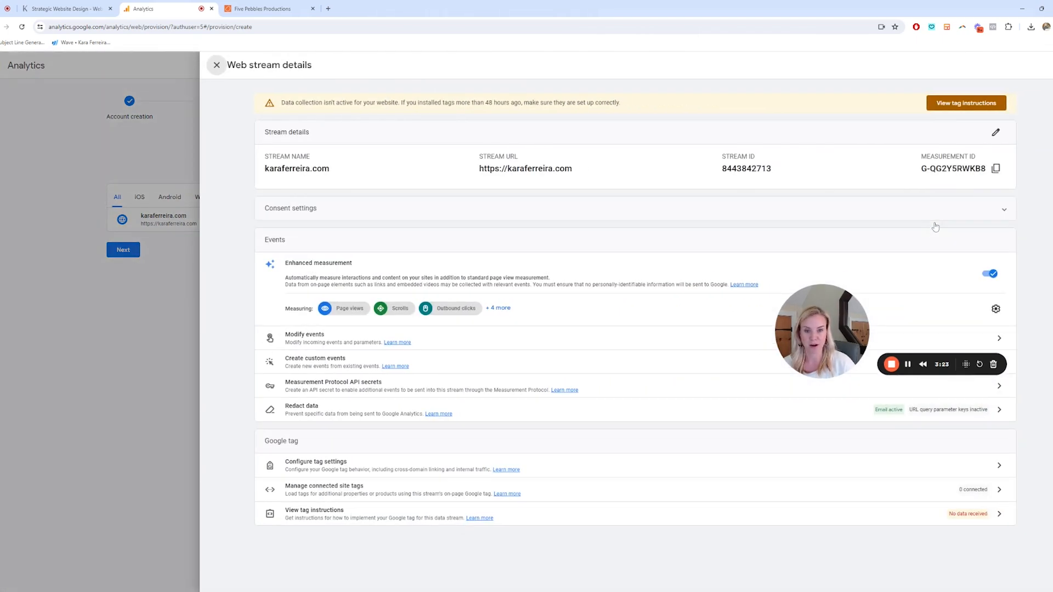
{"action": "left_click", "coordinate": [995, 170]}
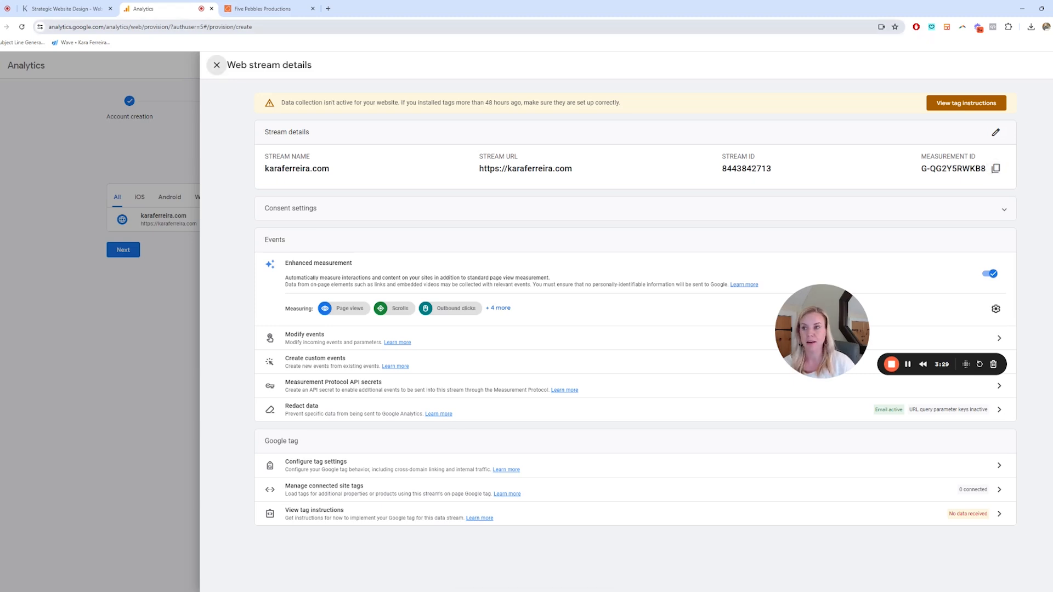
Switch to the Squarespace site and open the External API Keys page in its Developer Tools settings.
{"action": "left_click", "coordinate": [253, 9]}
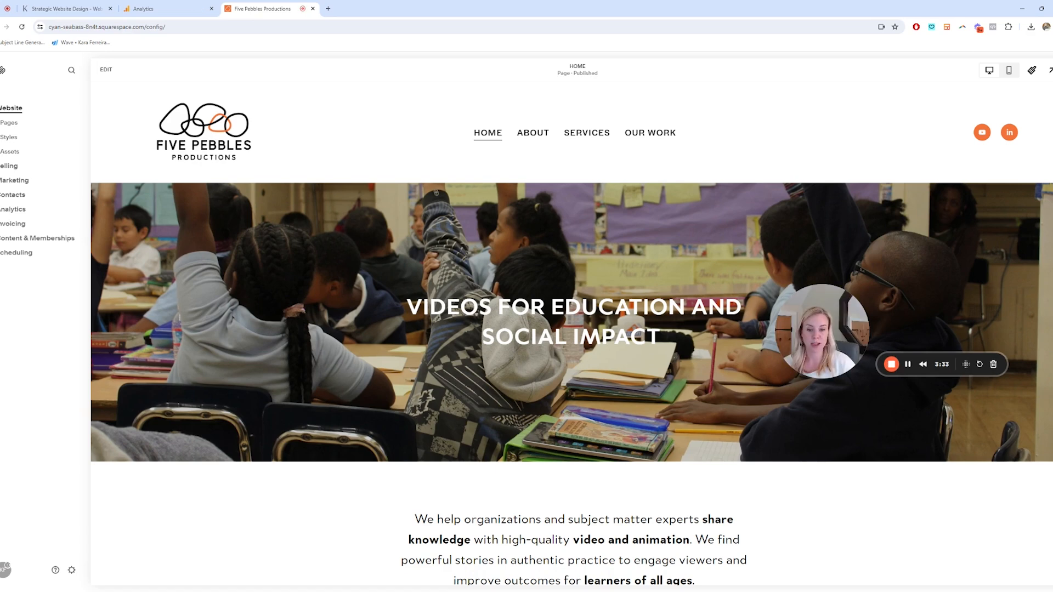
{"action": "left_click", "coordinate": [71, 570]}
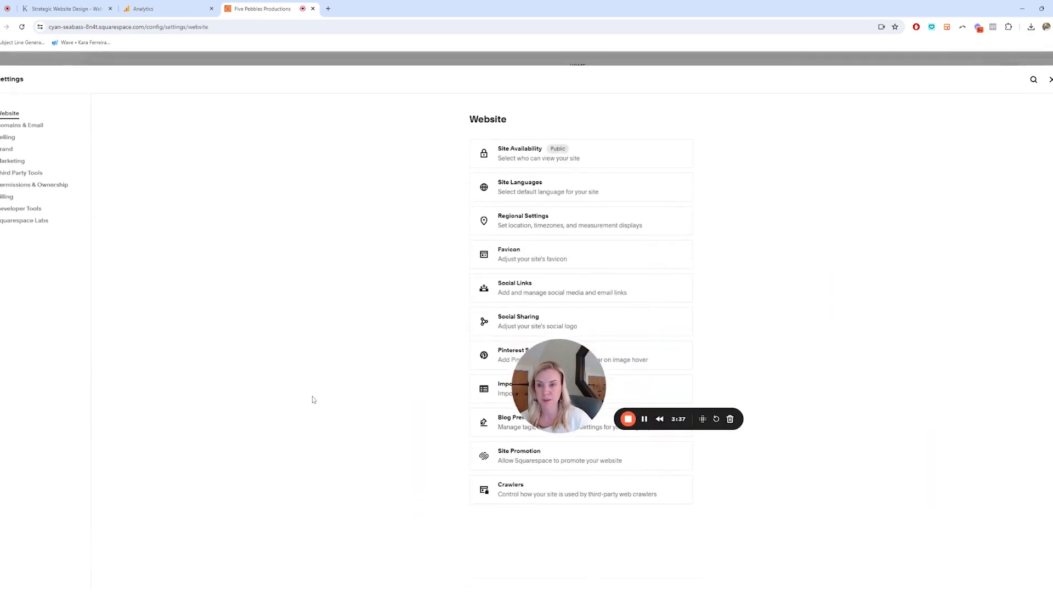
{"action": "left_click", "coordinate": [29, 213]}
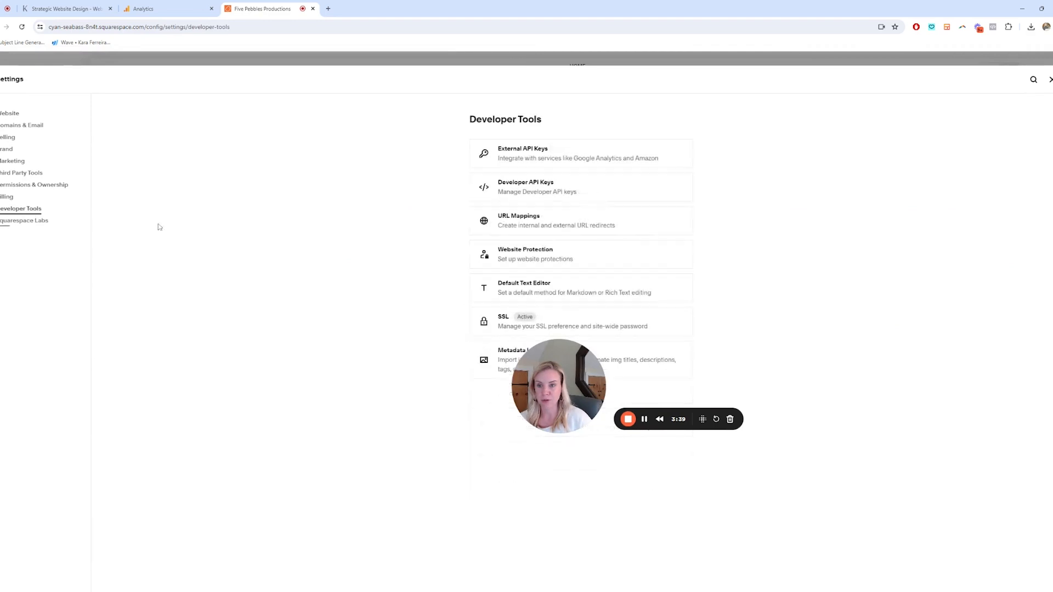
{"action": "left_click", "coordinate": [537, 160]}
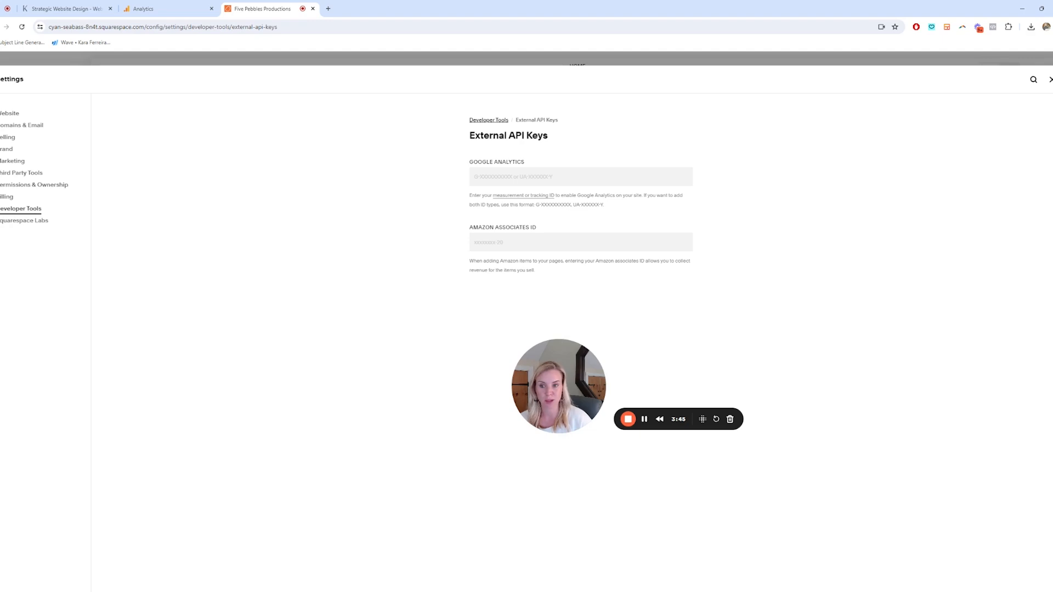
Paste the copied Measurement ID into the Google Analytics field and save the External API Keys settings.
{"action": "left_click_drag", "start_coordinate": [529, 164], "coordinate": [439, 167]}
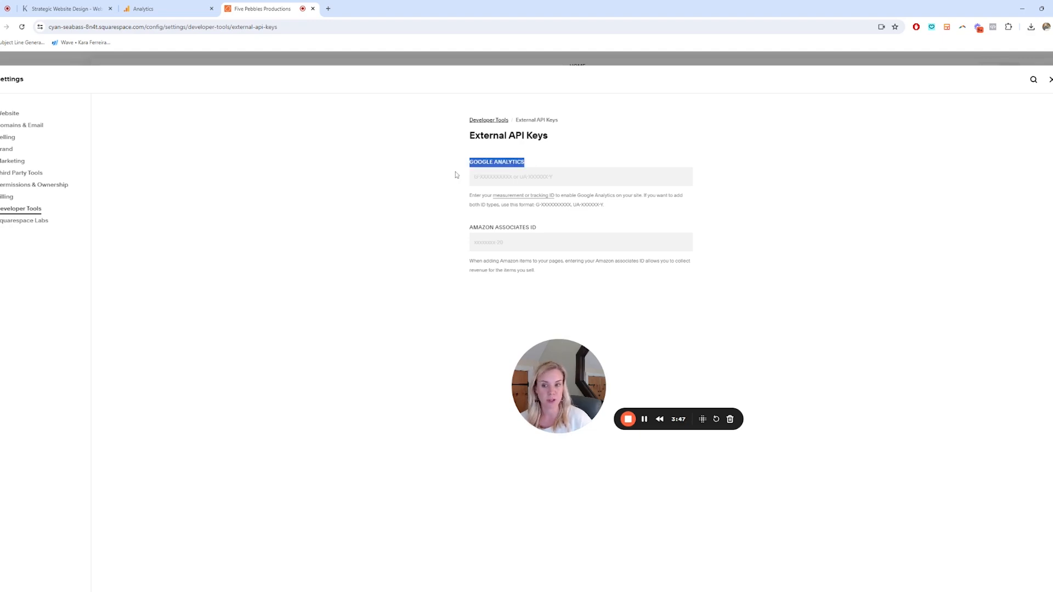
{"action": "left_click", "coordinate": [485, 177]}
{"action": "key", "text": "ctrl+v"}
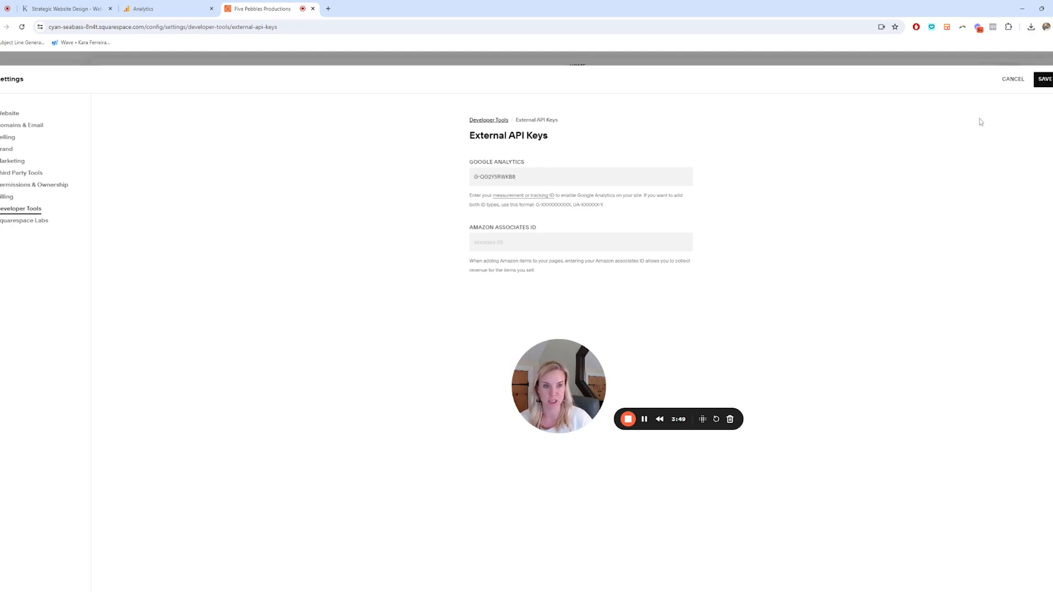
{"action": "left_click", "coordinate": [1045, 80]}
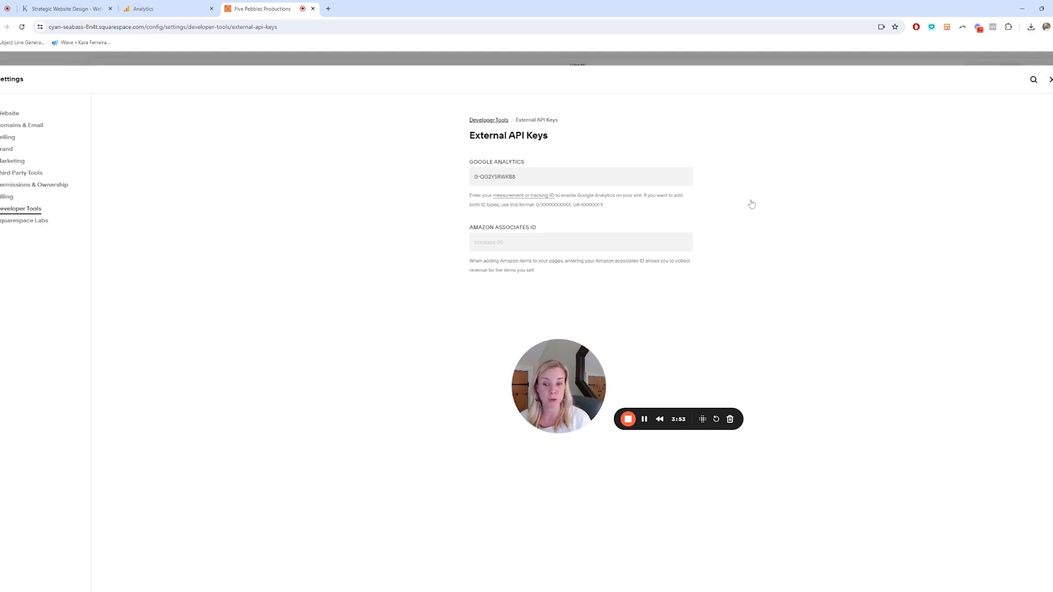
Return to Google Analytics, review and close the web stream's details, and highlight the note about data collection start time.
{"action": "left_click", "coordinate": [157, 10]}
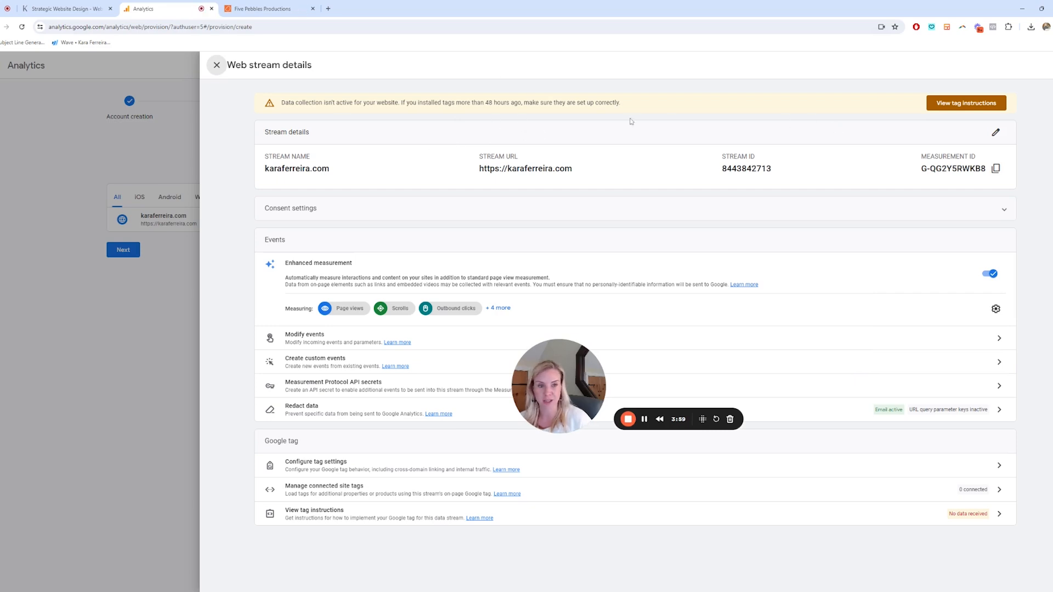
{"action": "left_click", "coordinate": [218, 67]}
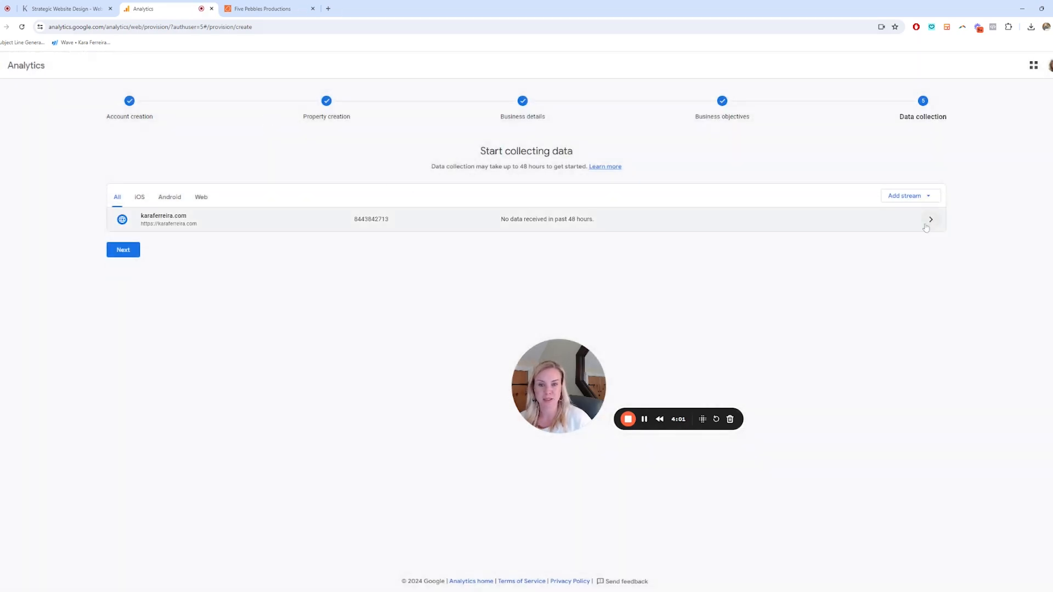
{"action": "left_click", "coordinate": [930, 222]}
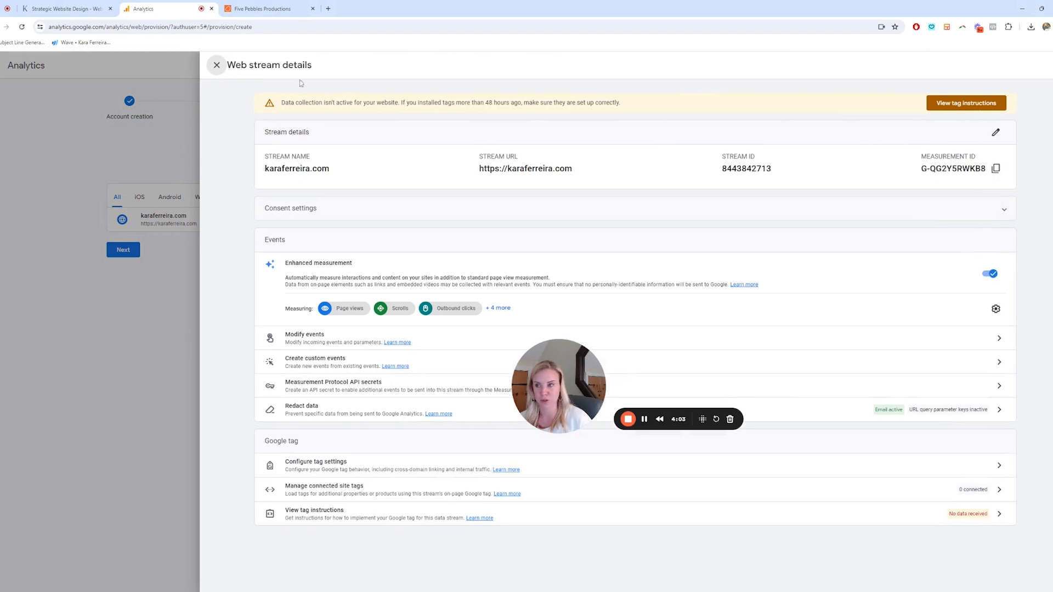
{"action": "left_click", "coordinate": [220, 70]}
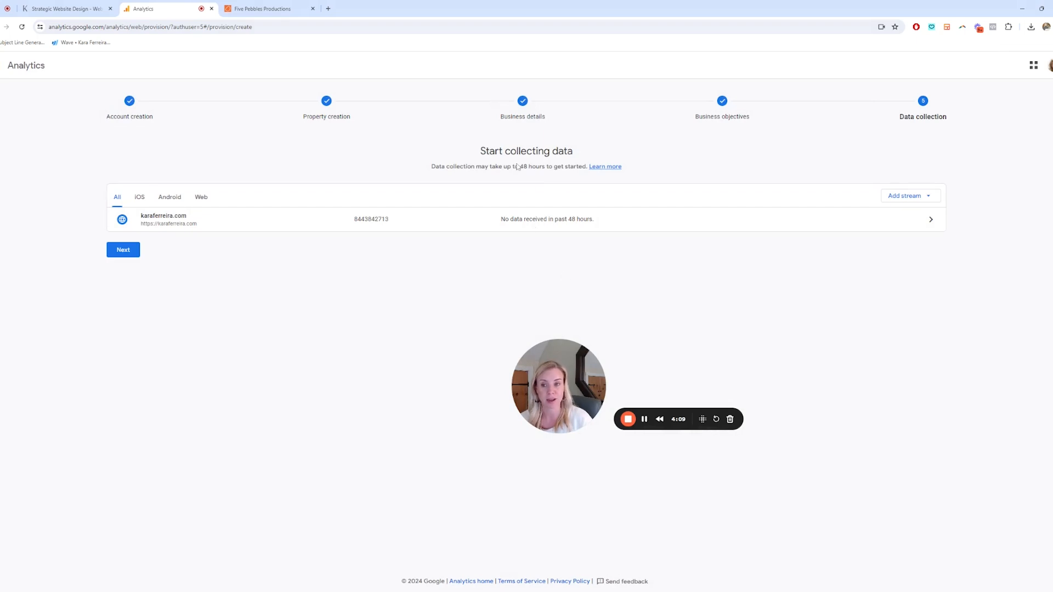
{"action": "left_click_drag", "start_coordinate": [431, 172], "coordinate": [635, 169]}
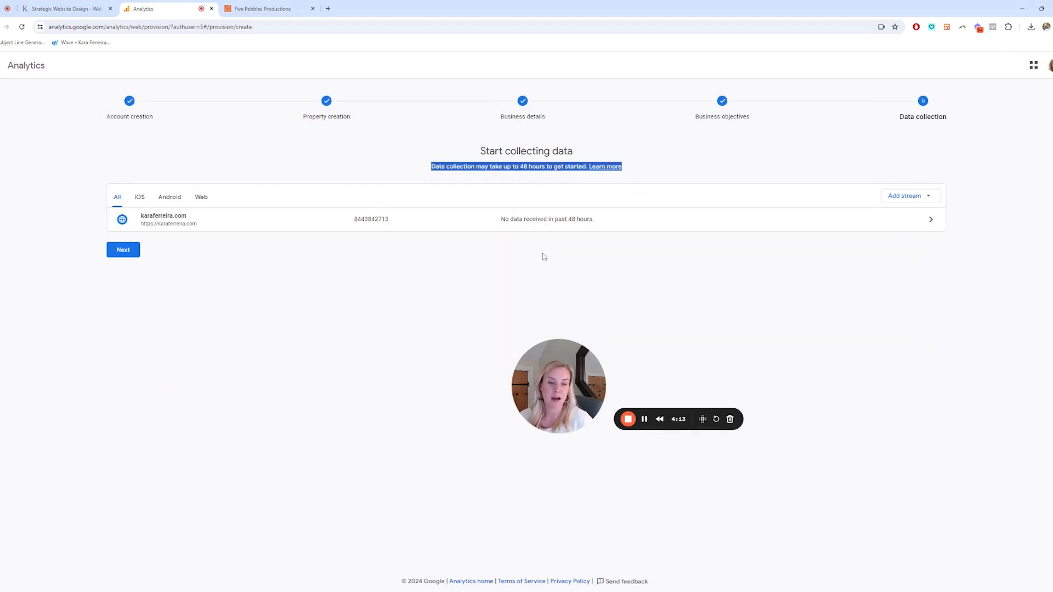